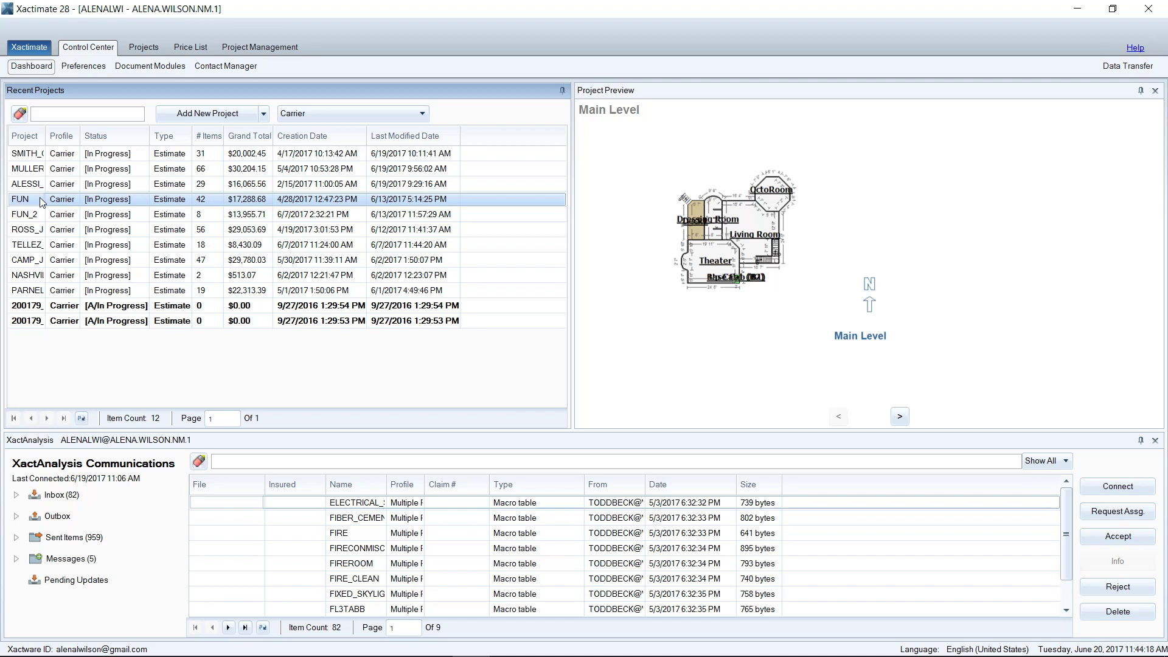
Preview FUN_2, then open the FUN estimate and widen the grouping panel to show subtotals
click(42, 217)
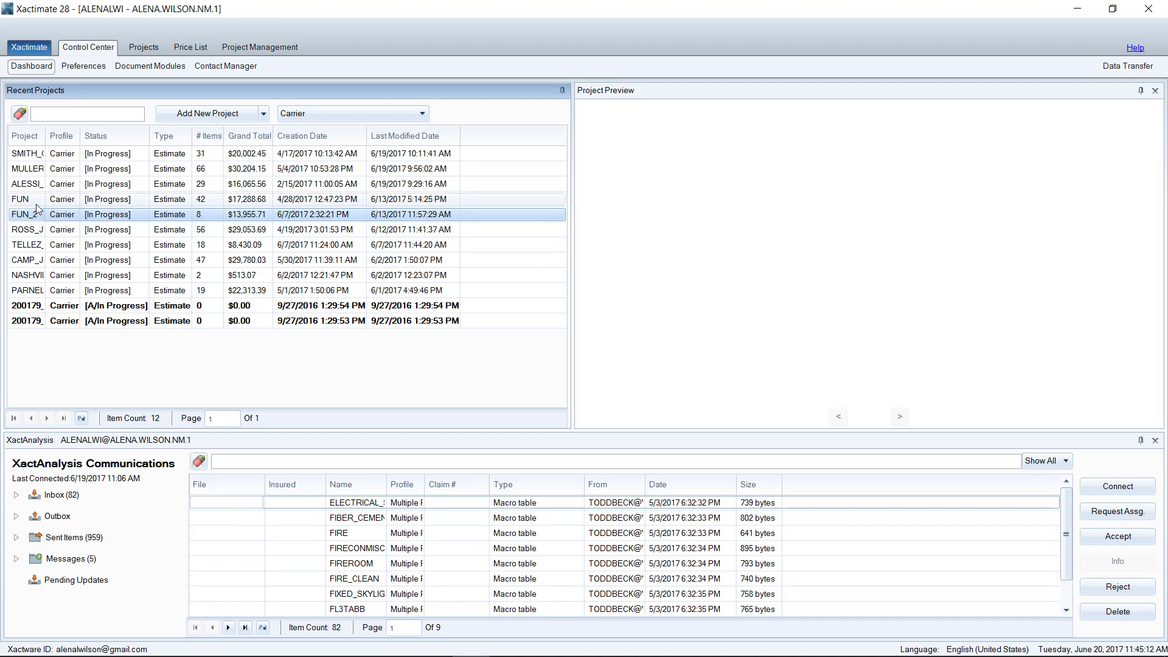
click(35, 205)
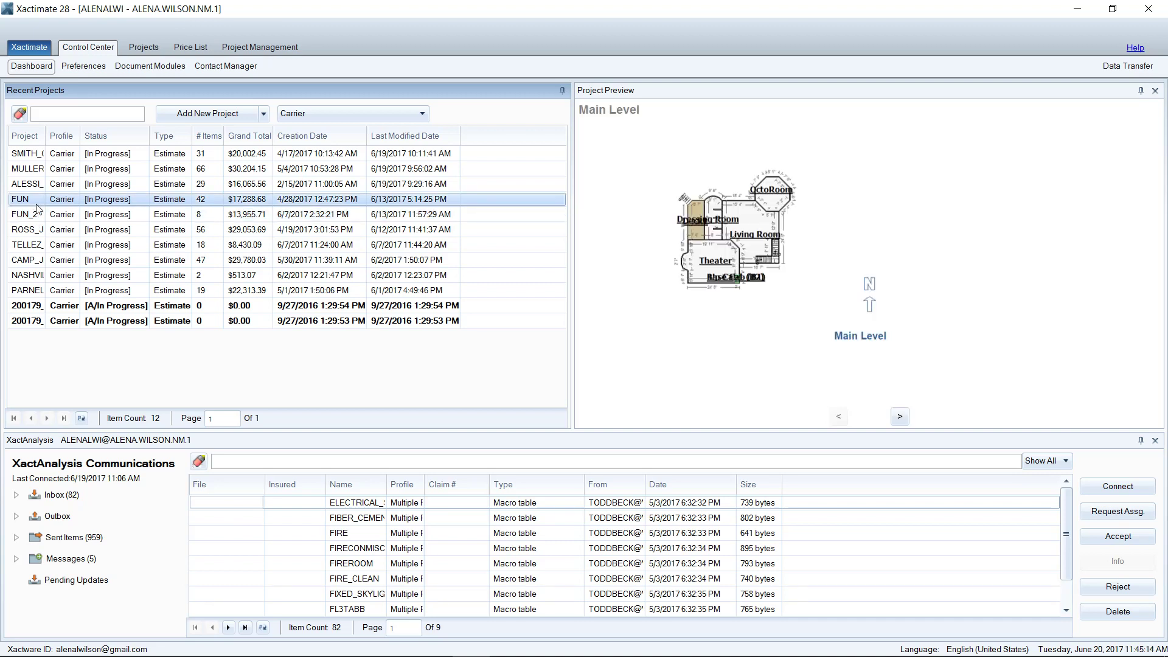
double_click(37, 205)
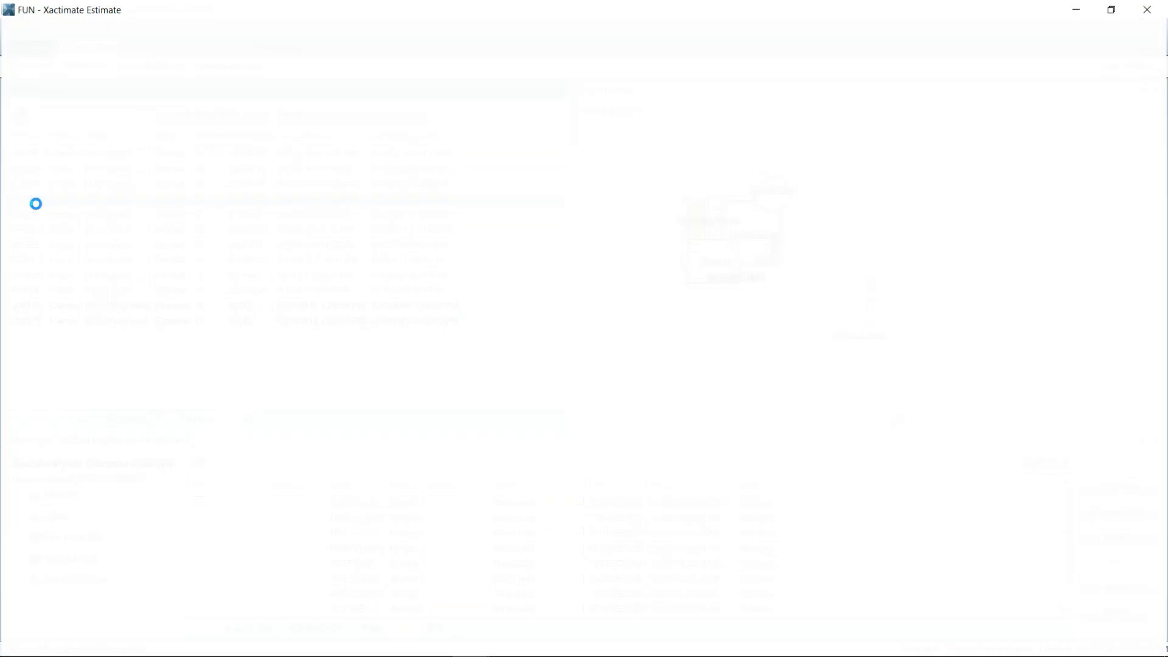
drag(125, 222, 226, 222)
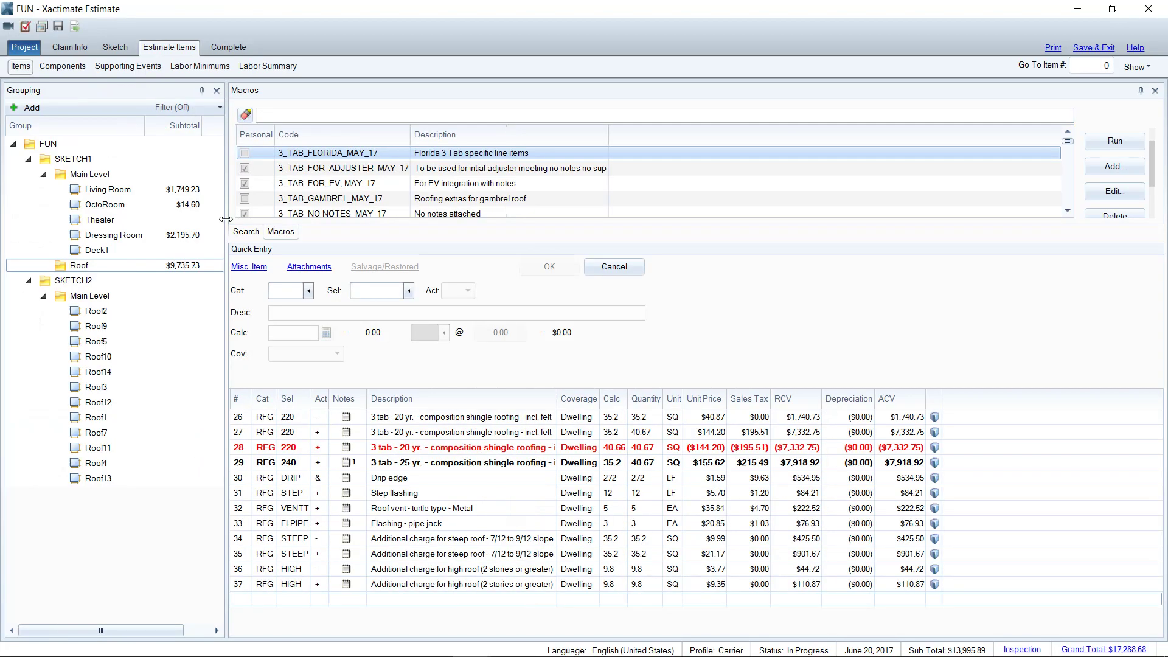
Switch the sketch view from SKETCH2 to SKETCH1, then save and close FUN
click(113, 49)
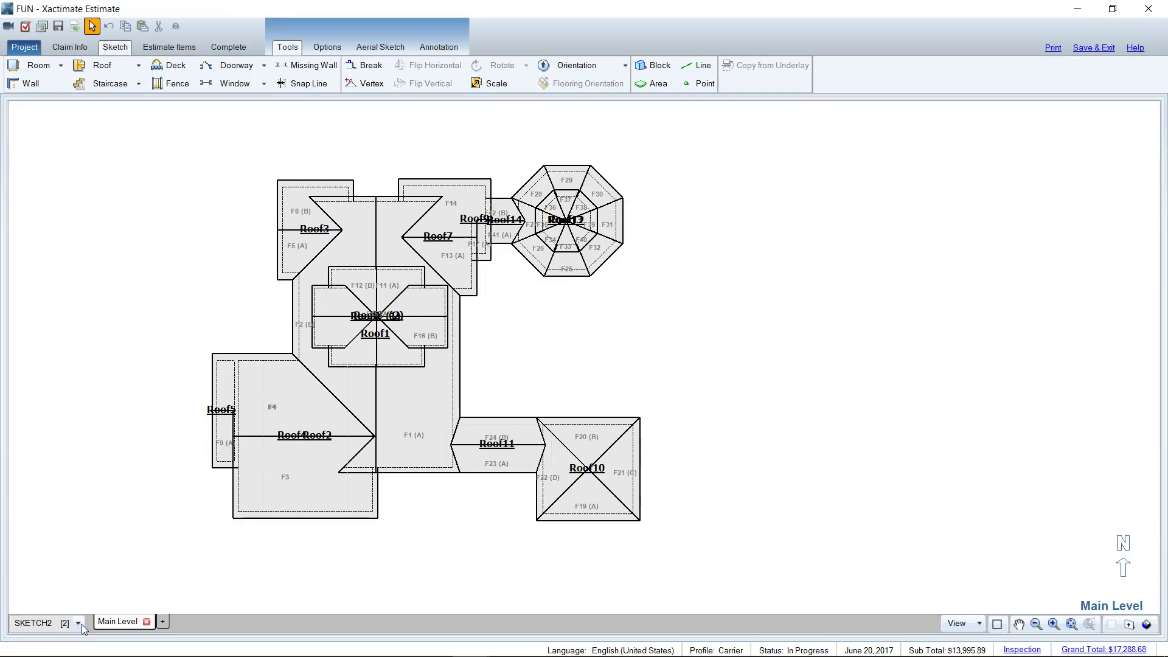
click(79, 623)
click(30, 574)
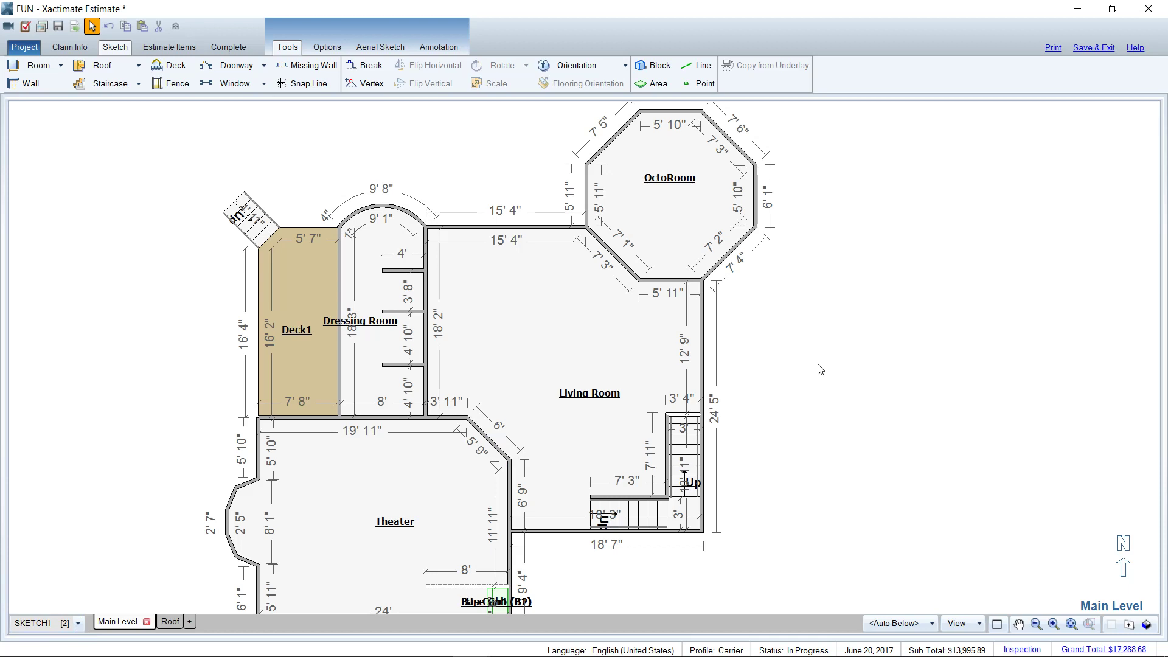
click(169, 47)
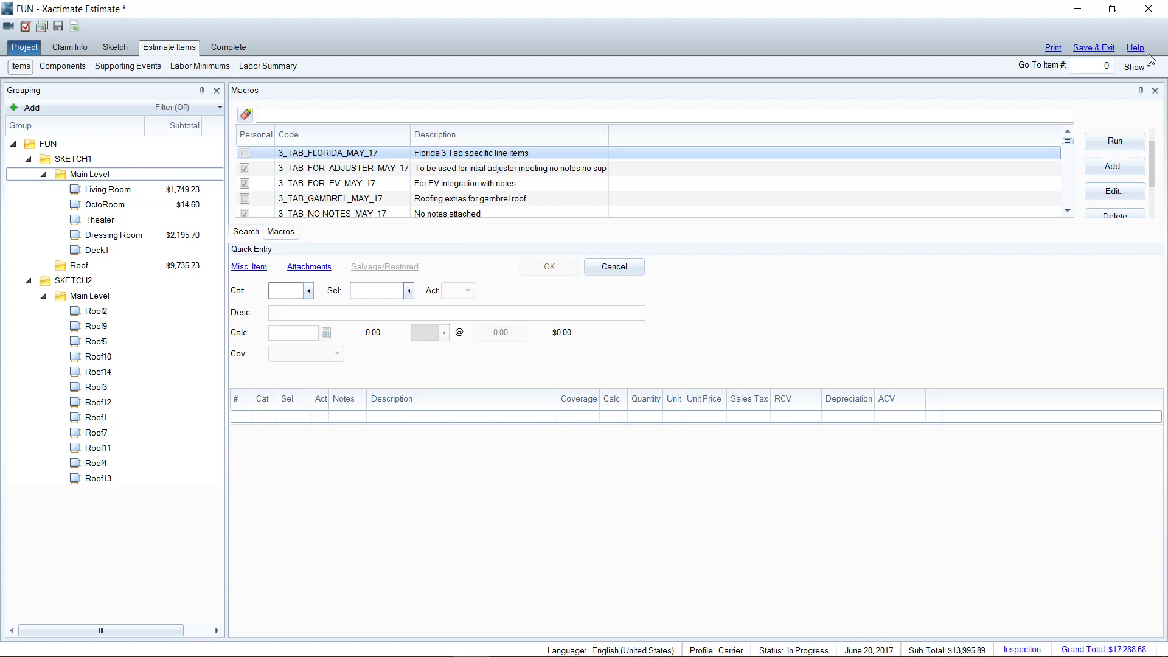
click(1094, 48)
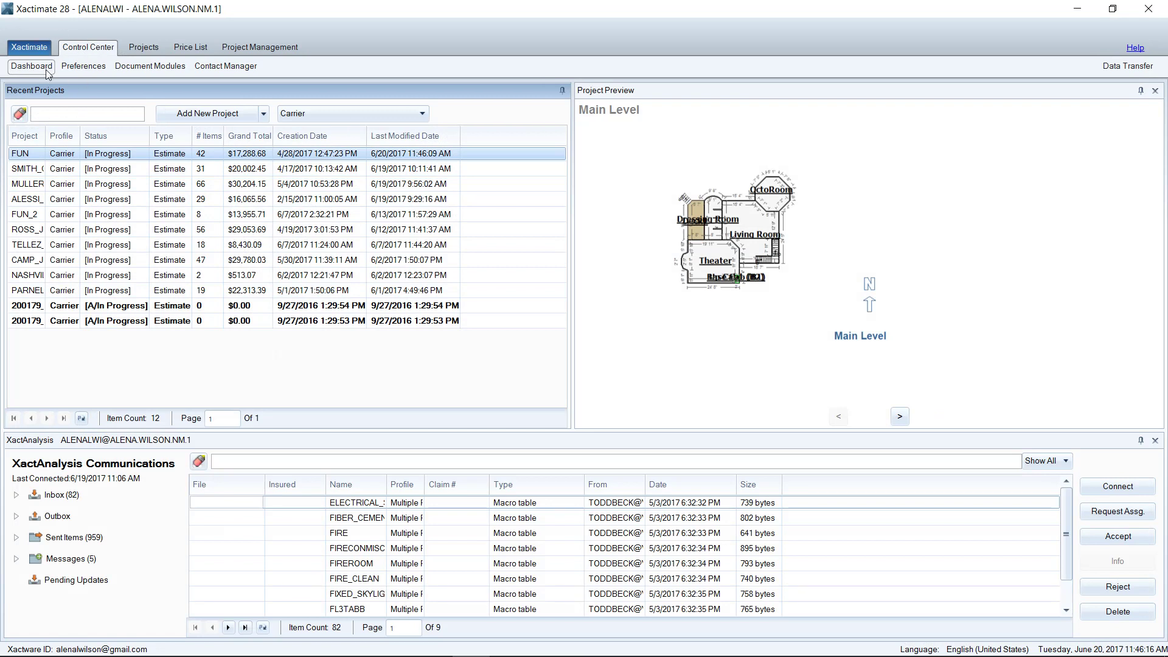
Duplicate FUN, renaming FUN-1 to FUN-RESTORE and keeping the Carrier profile
right_click(34, 158)
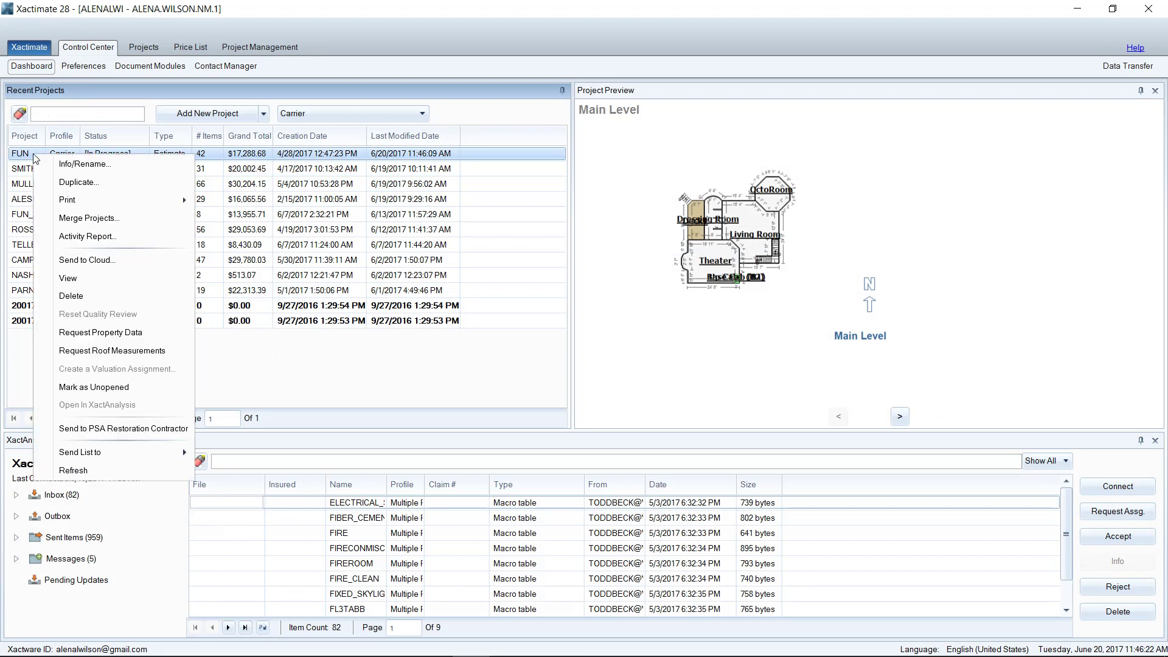
click(79, 183)
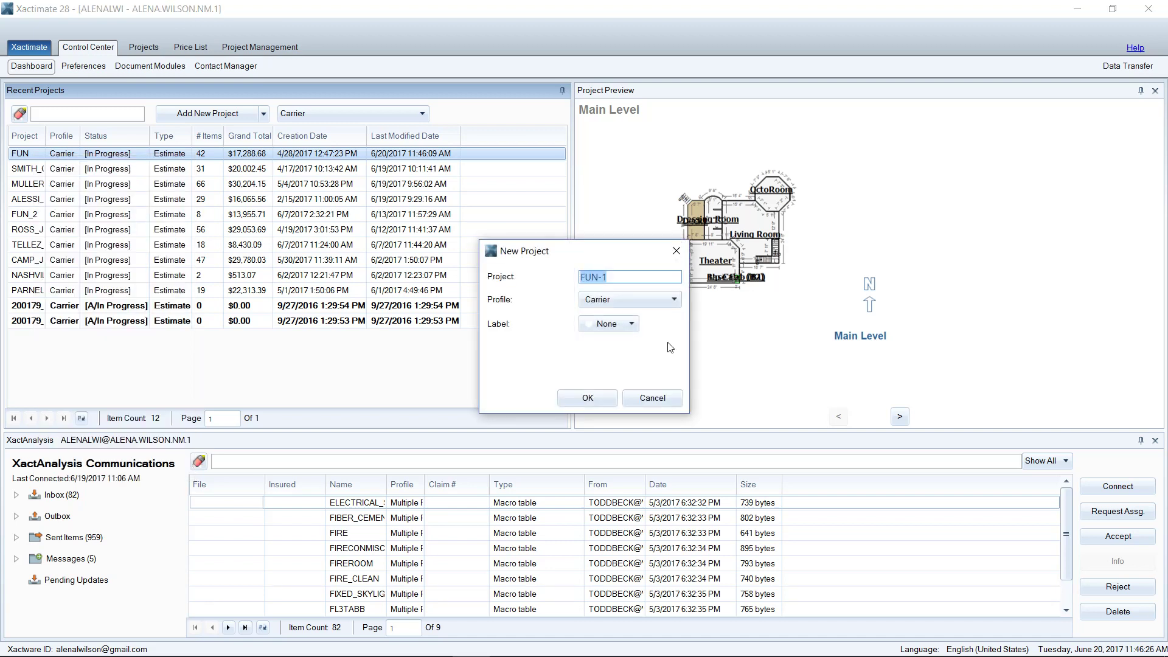
key(End)
key(BackSpace)
text(RESTORE)
click(610, 301)
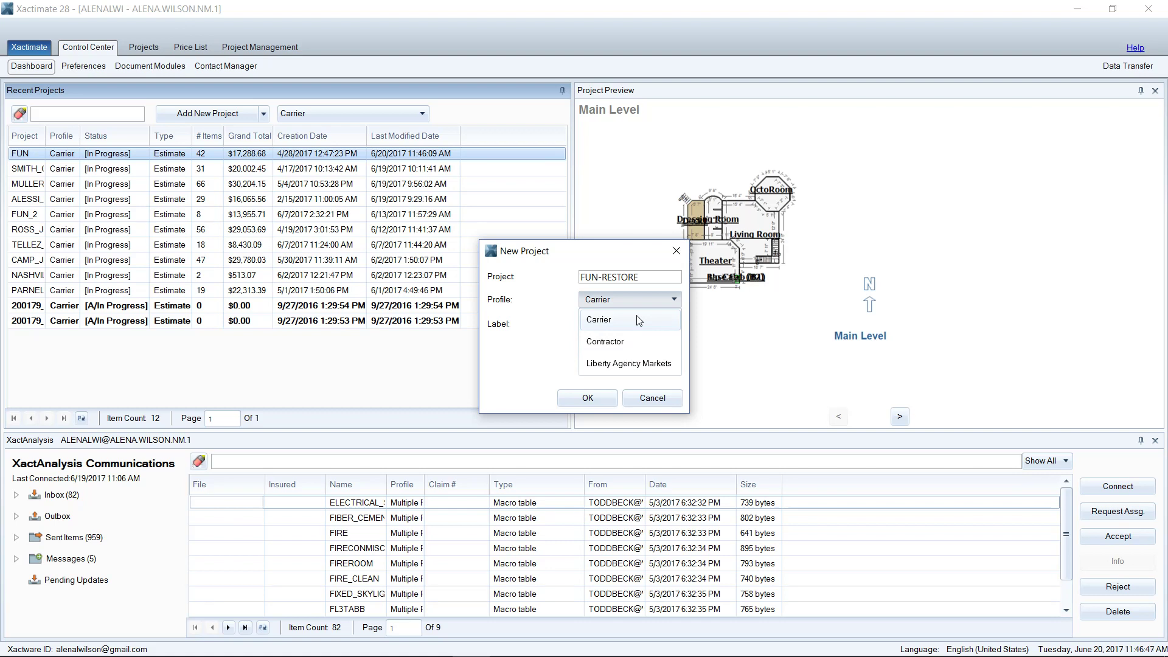
click(638, 320)
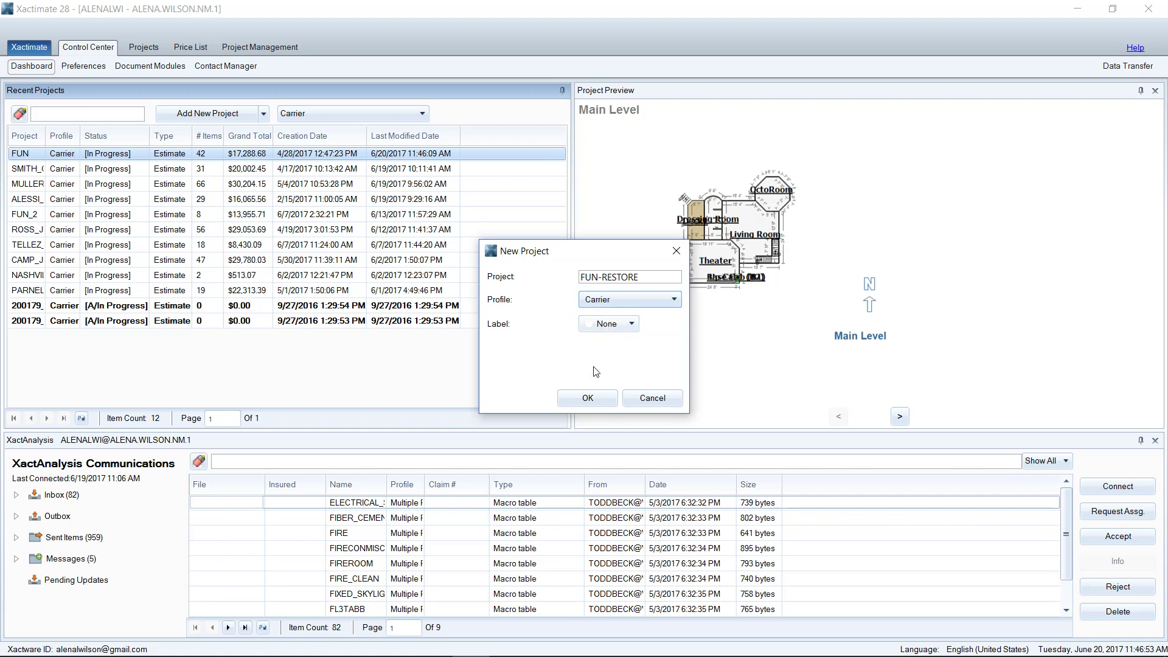
click(587, 398)
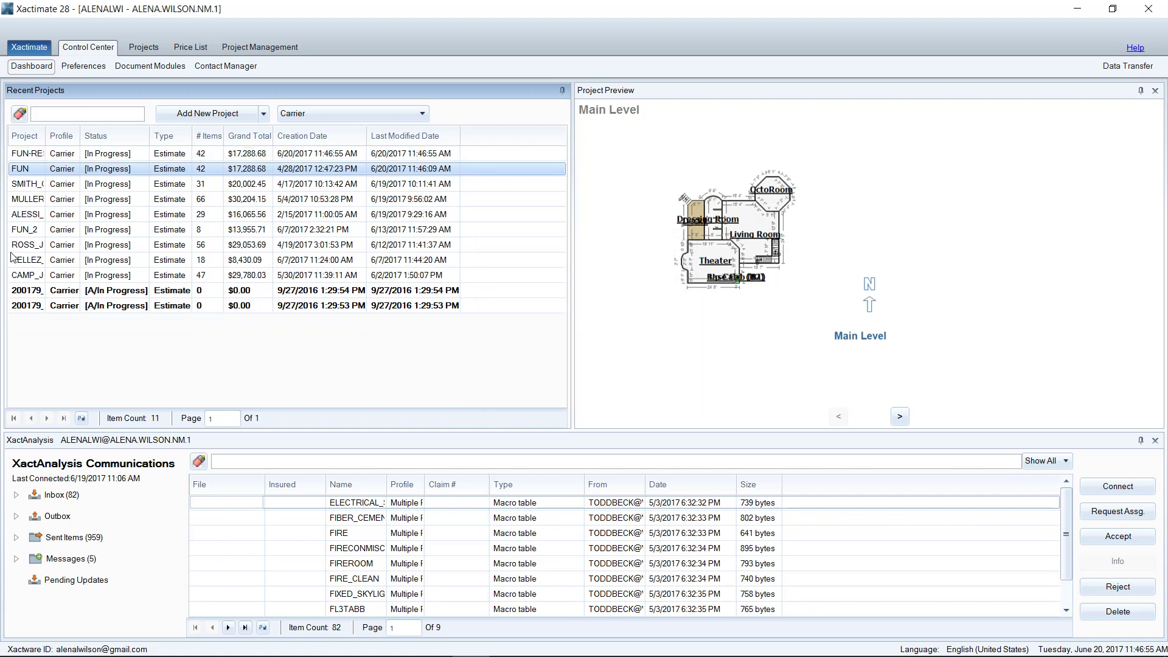
Open FUN-RESTORE and delete every Living Room line item
double_click(38, 158)
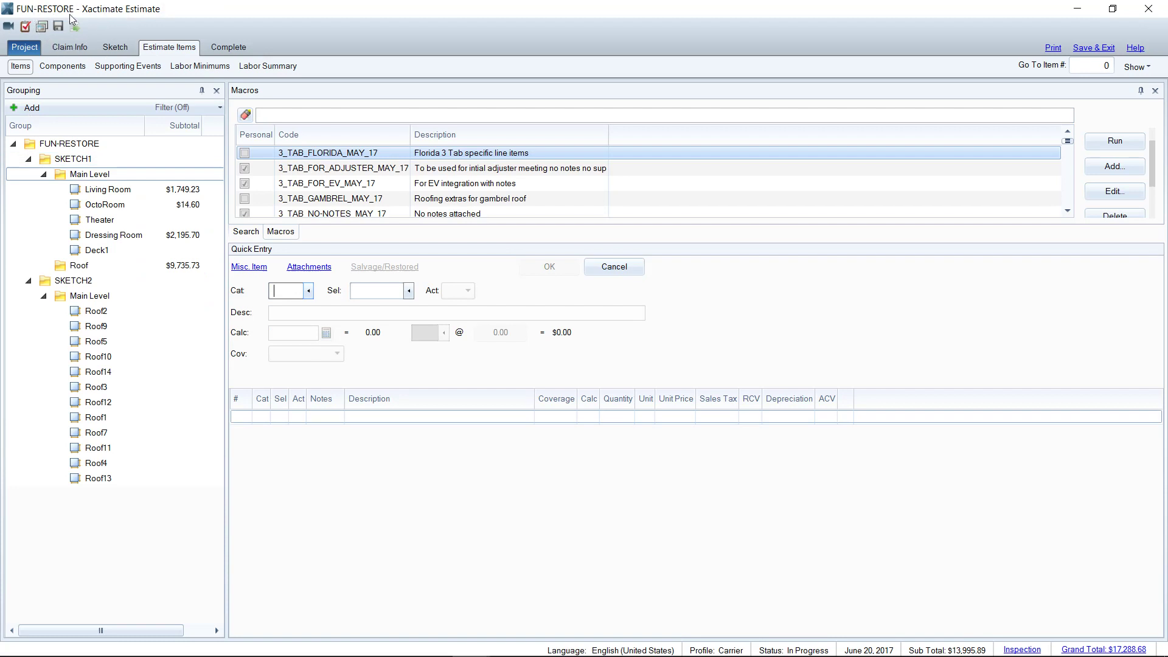
click(108, 190)
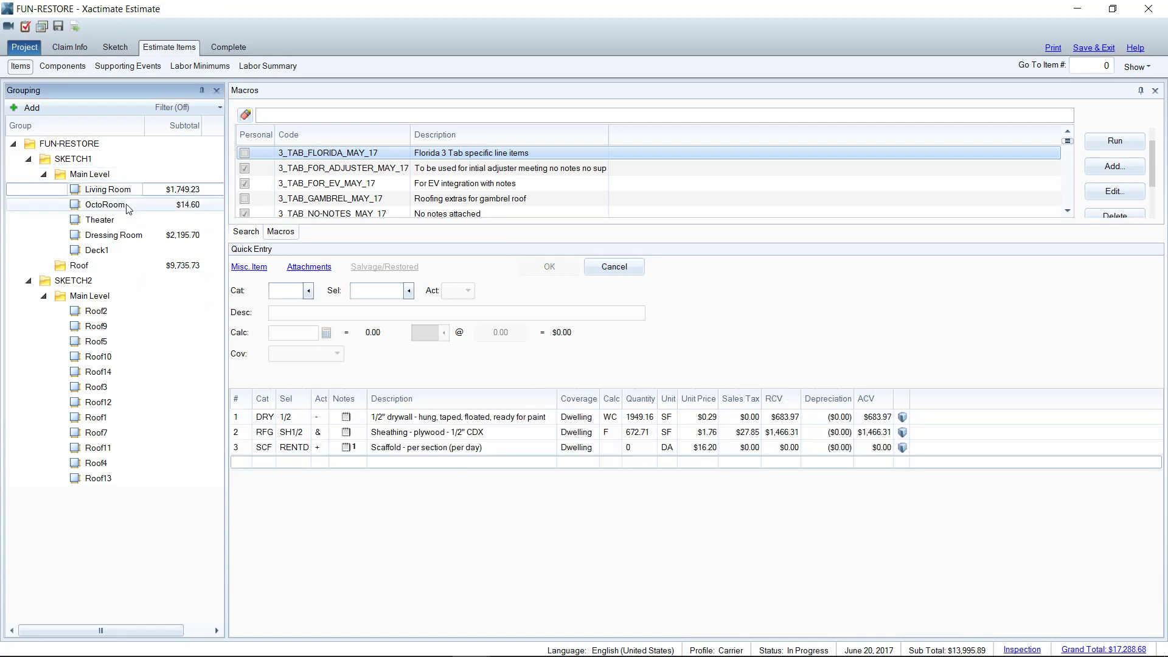
click(238, 419)
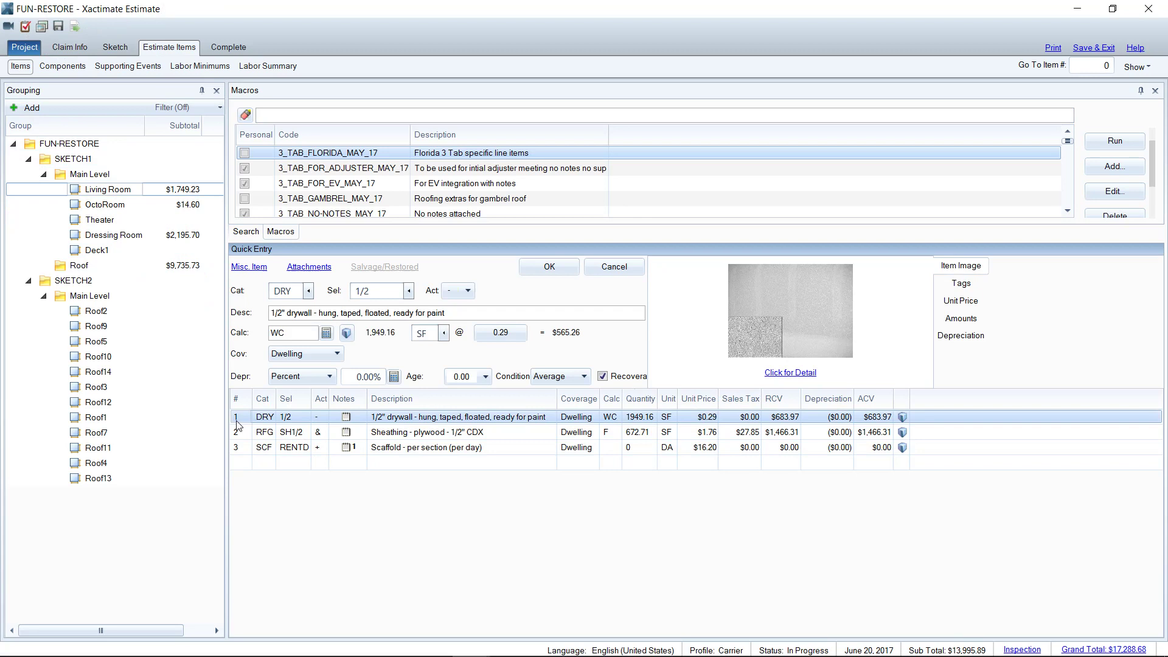
key(ctrl+a)
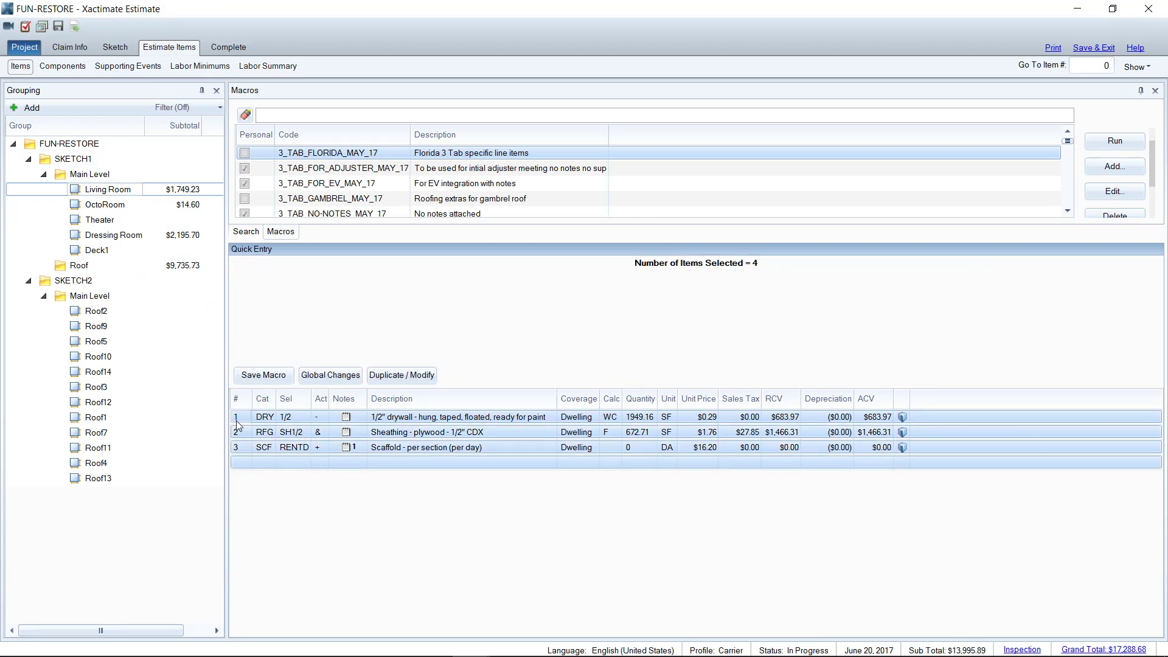
key(Delete)
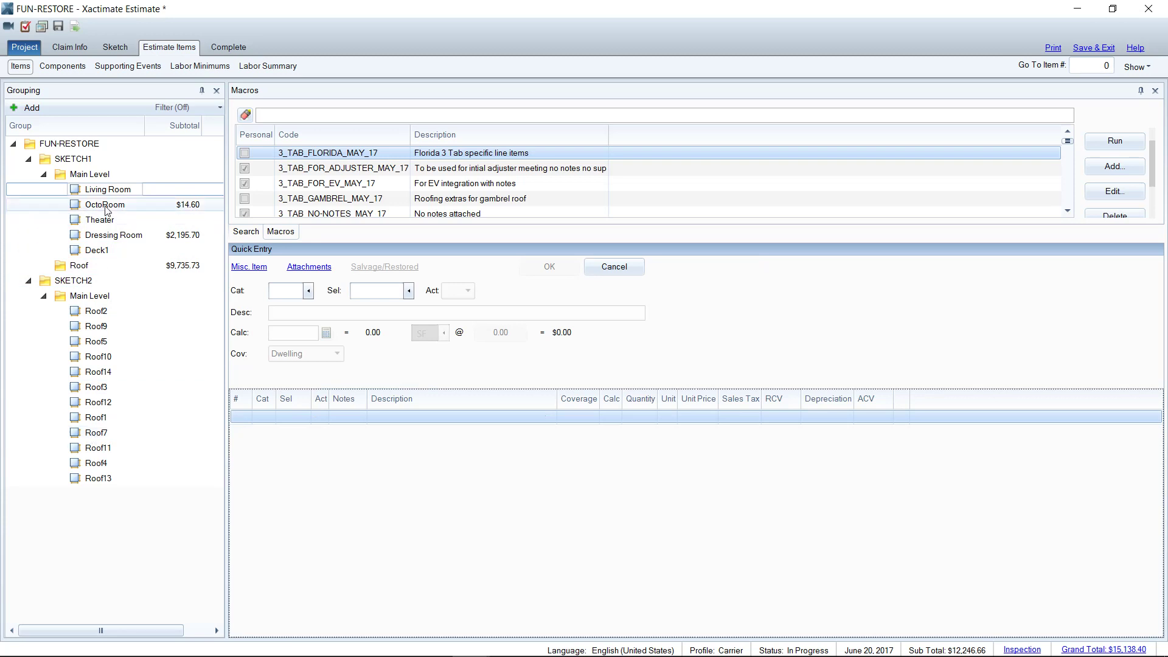
Check the claim's pricing parameters, then save and close FUN-RESTORE with 39 items
click(77, 48)
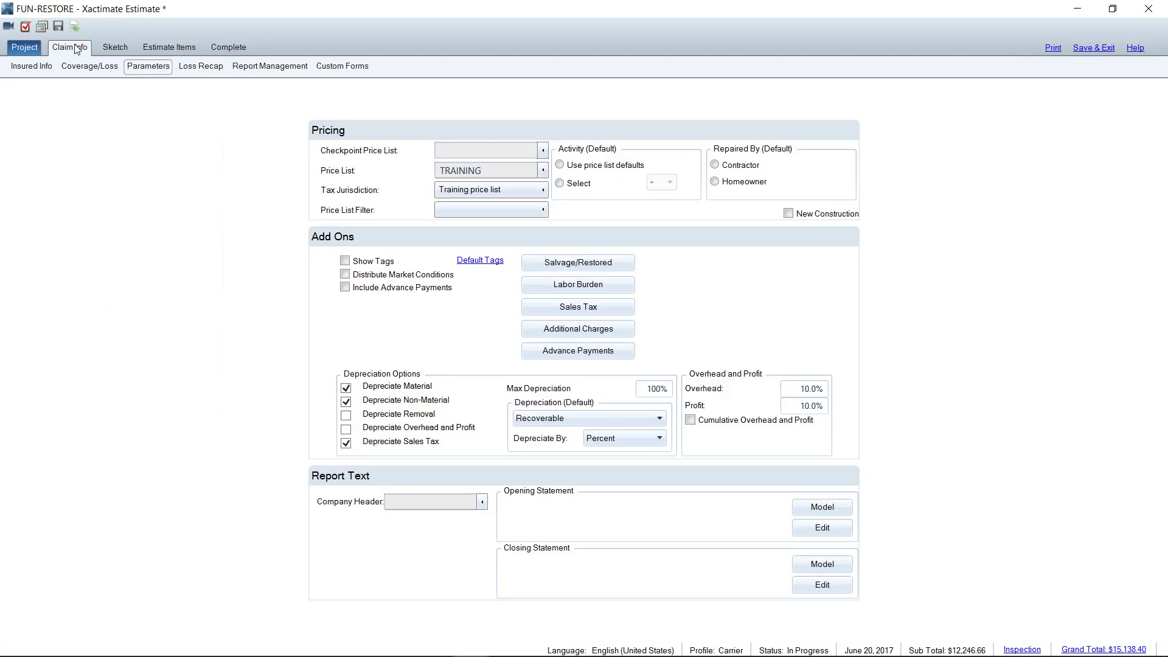
click(163, 46)
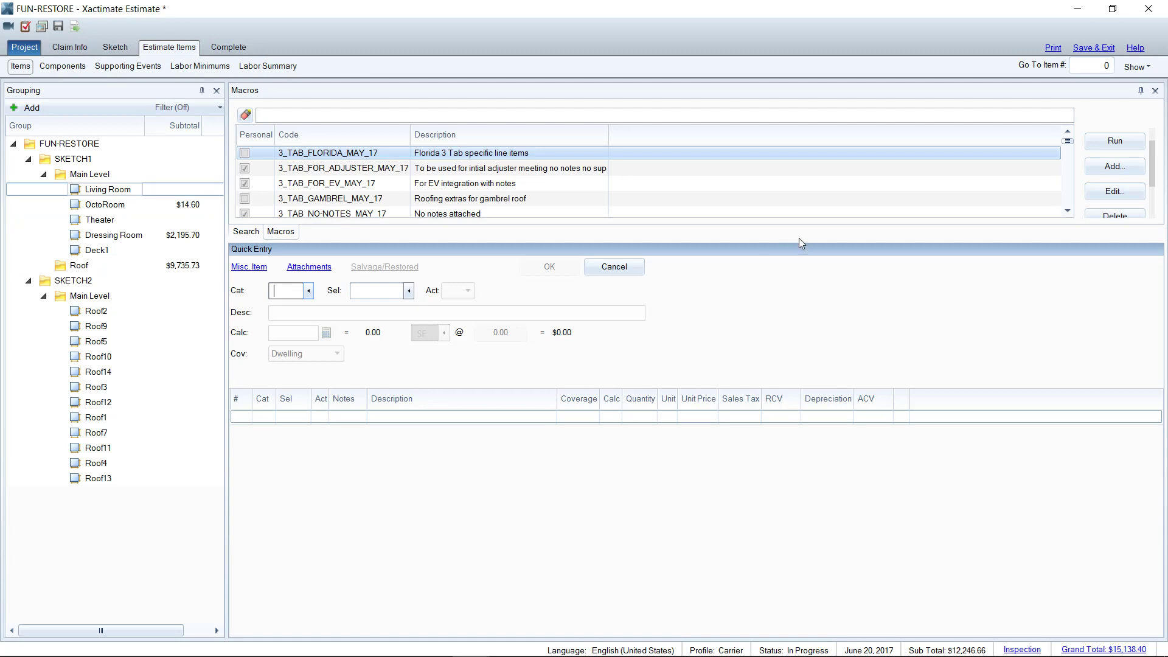
click(1102, 49)
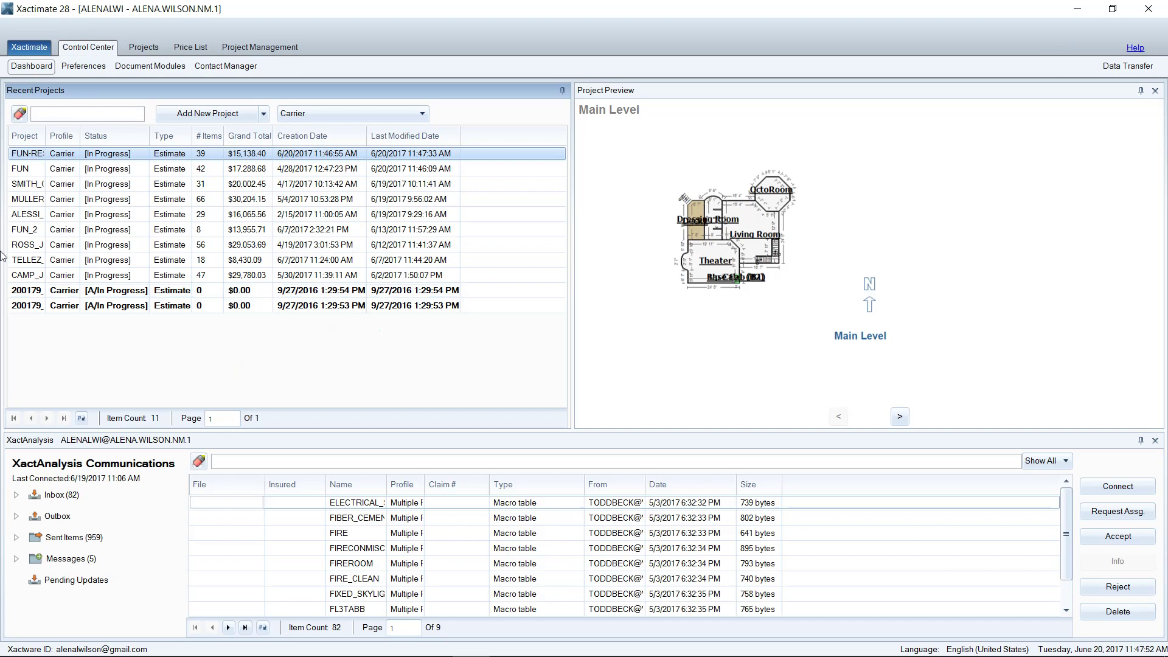
Duplicate the FUN project under the name SUBURBAN-TEMPLATE
click(26, 172)
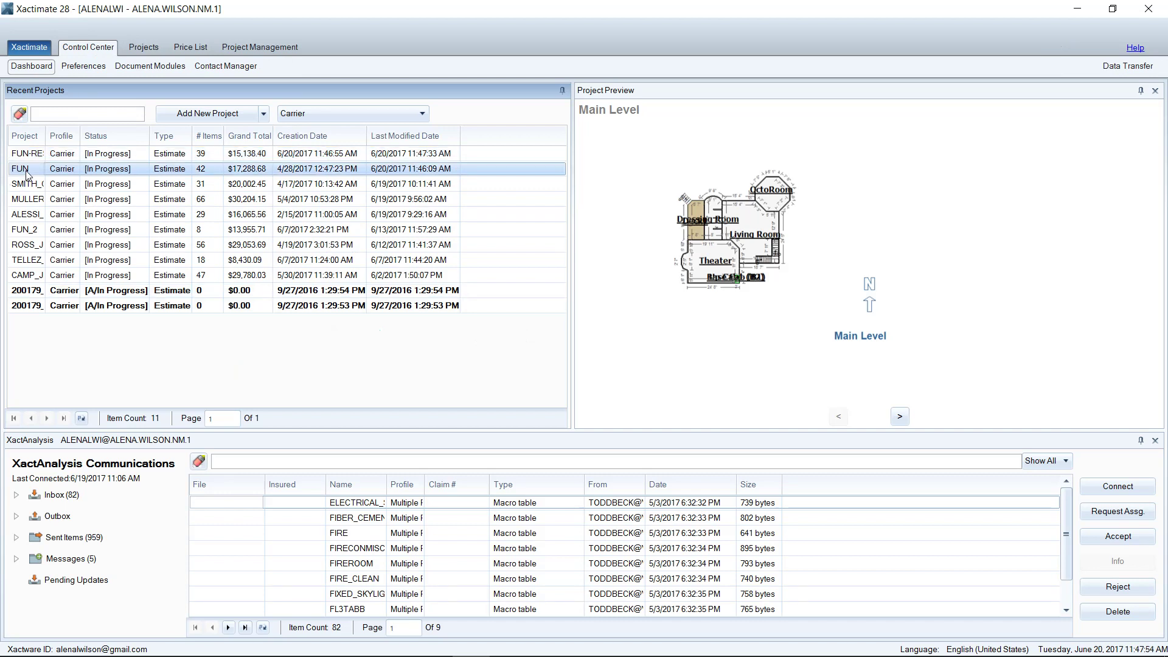
right_click(26, 173)
click(56, 199)
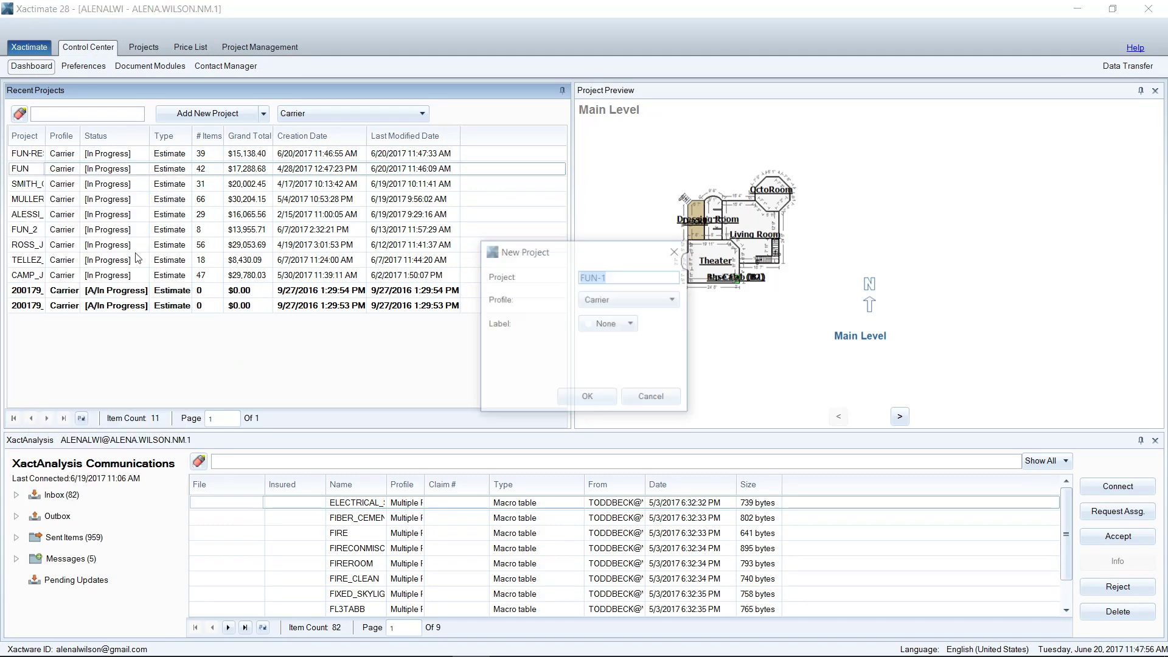
text(SUBU)
text(RBA)
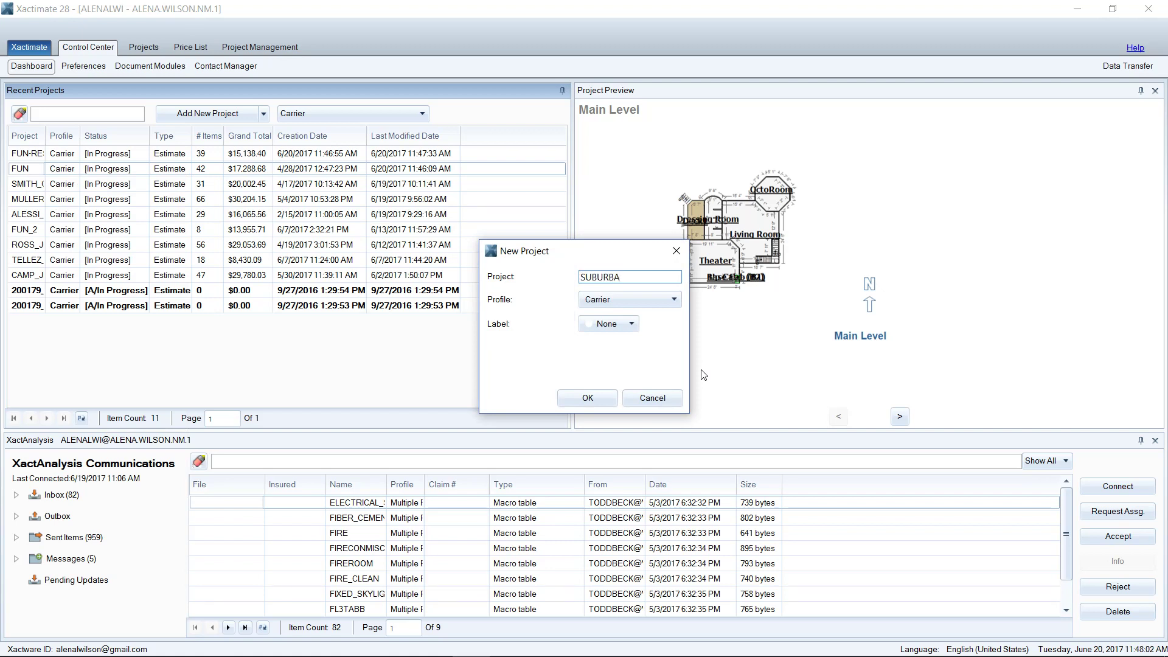
text(N-TEMPLATE)
click(577, 399)
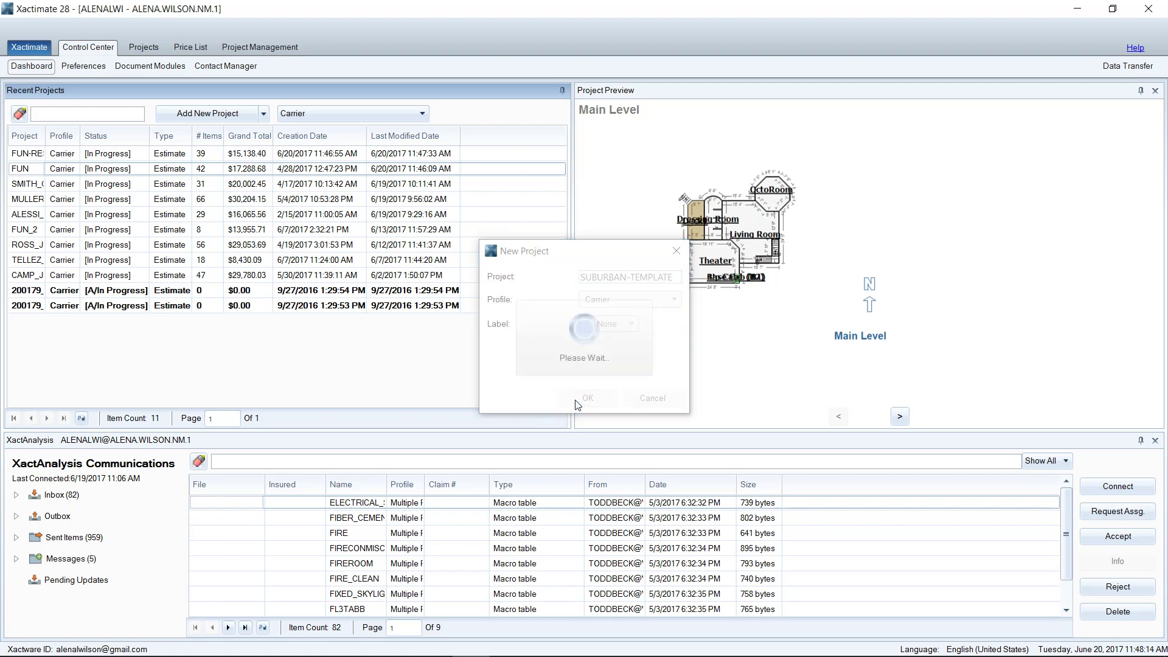
double_click(25, 155)
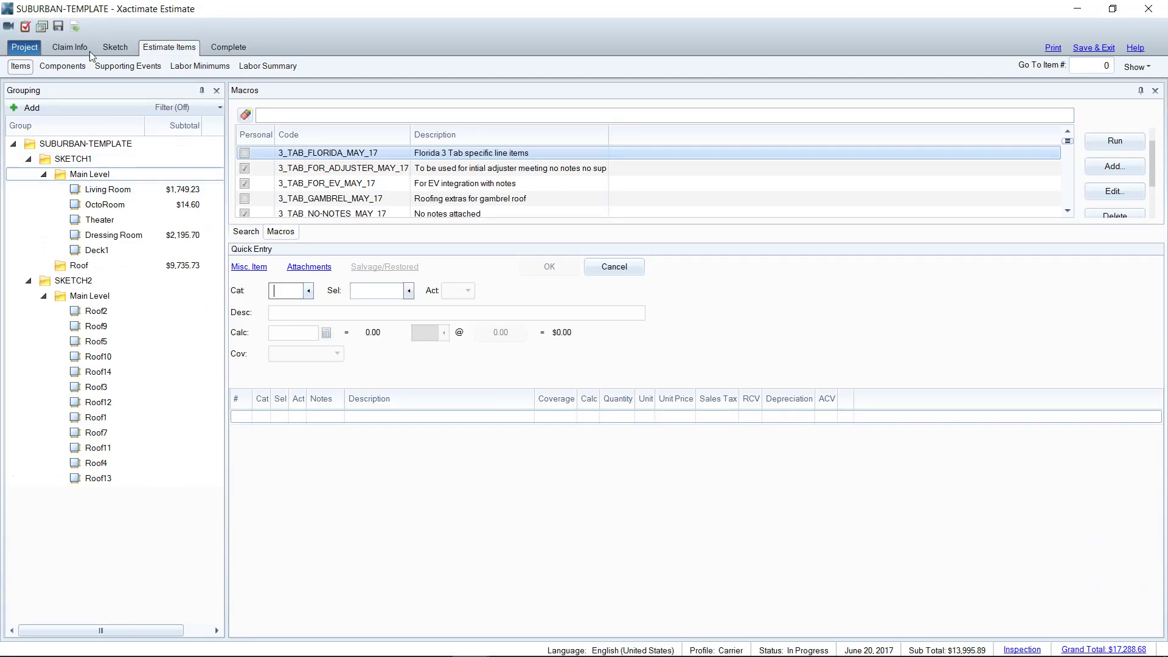
click(85, 49)
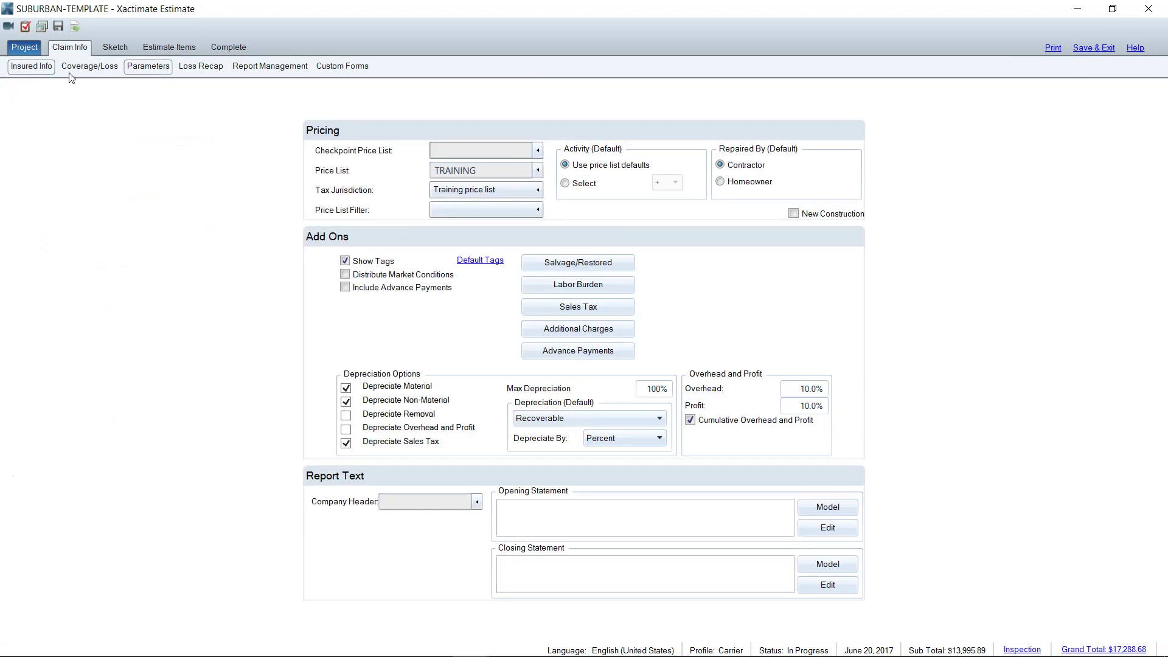
click(46, 72)
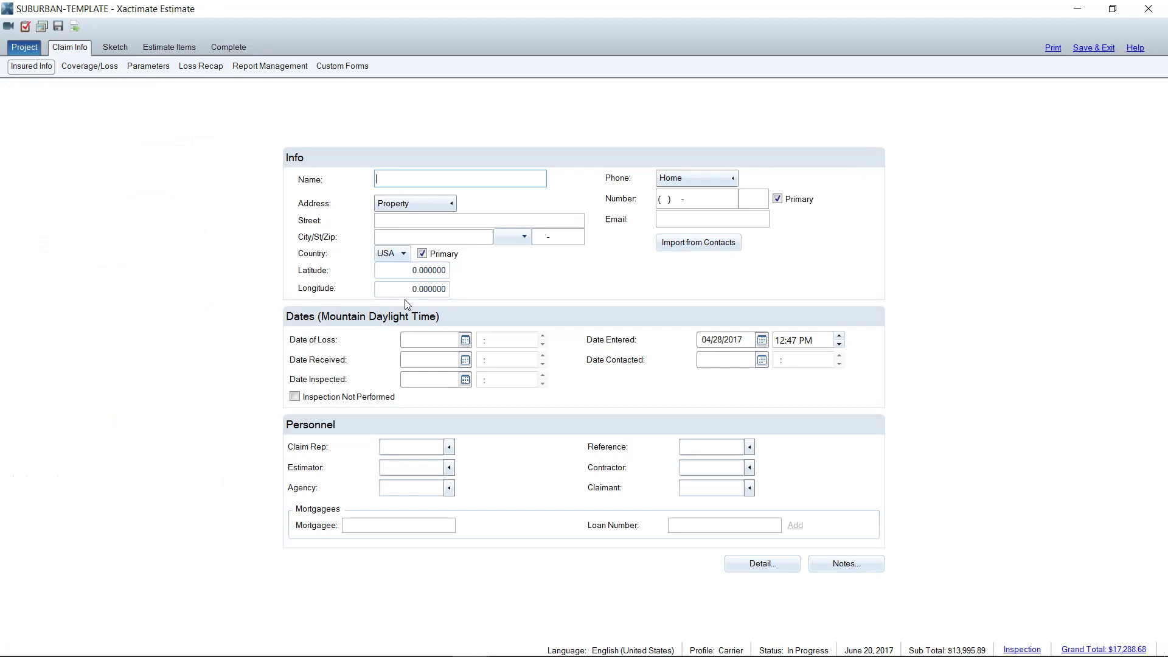
click(108, 71)
click(158, 73)
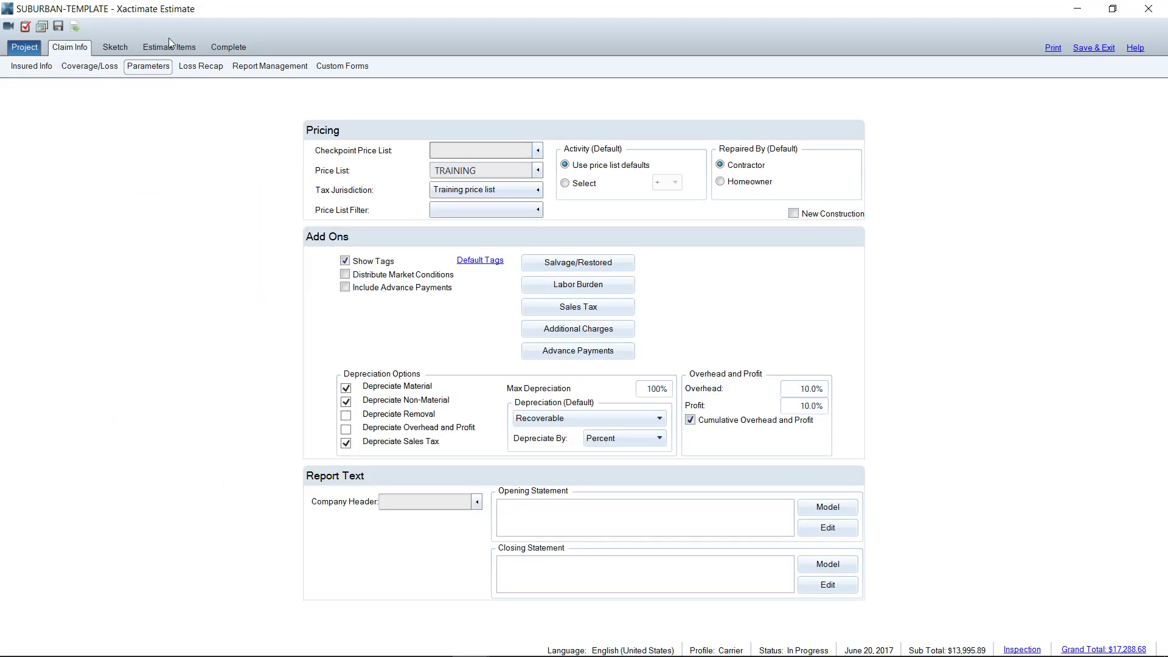
click(122, 47)
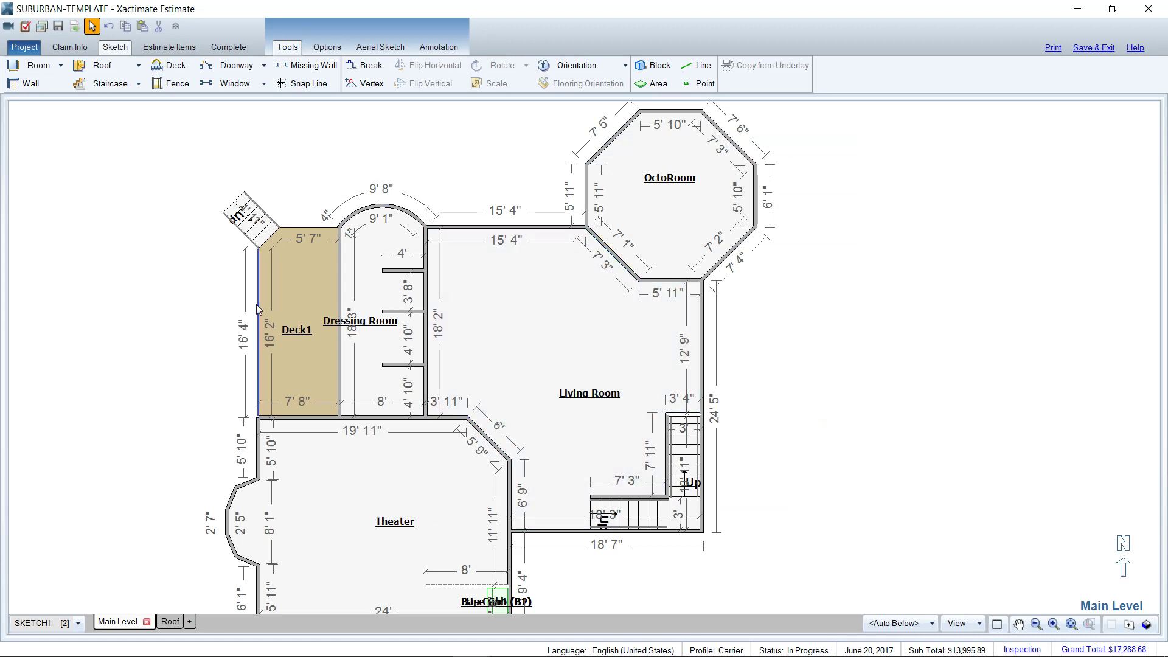
click(175, 48)
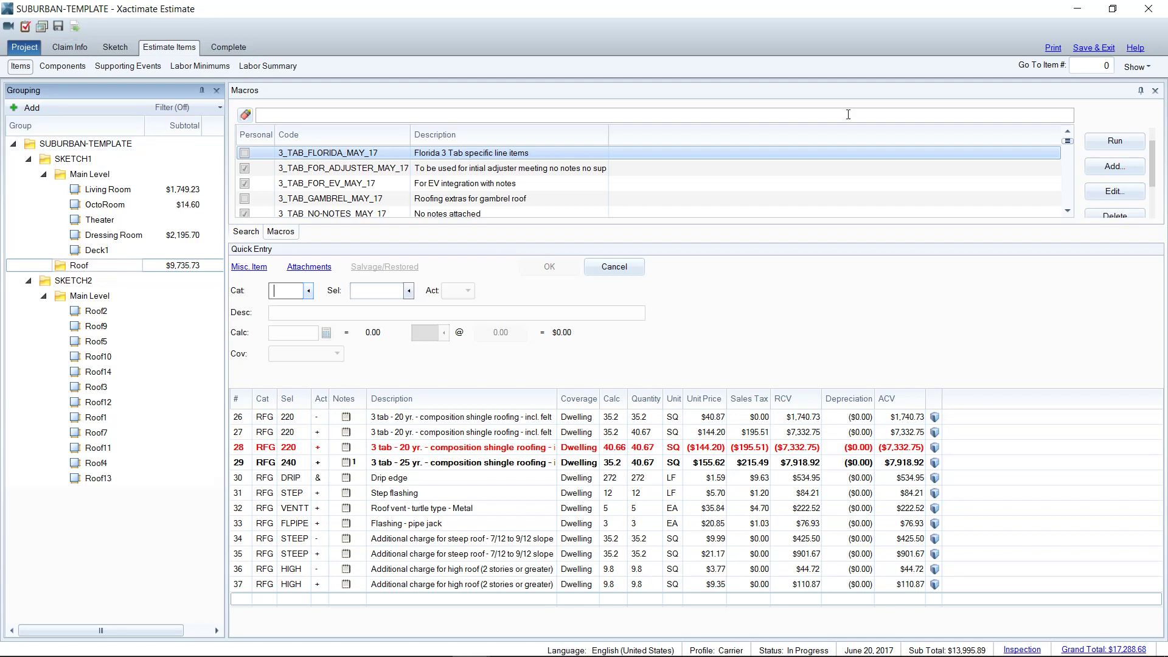
click(1098, 49)
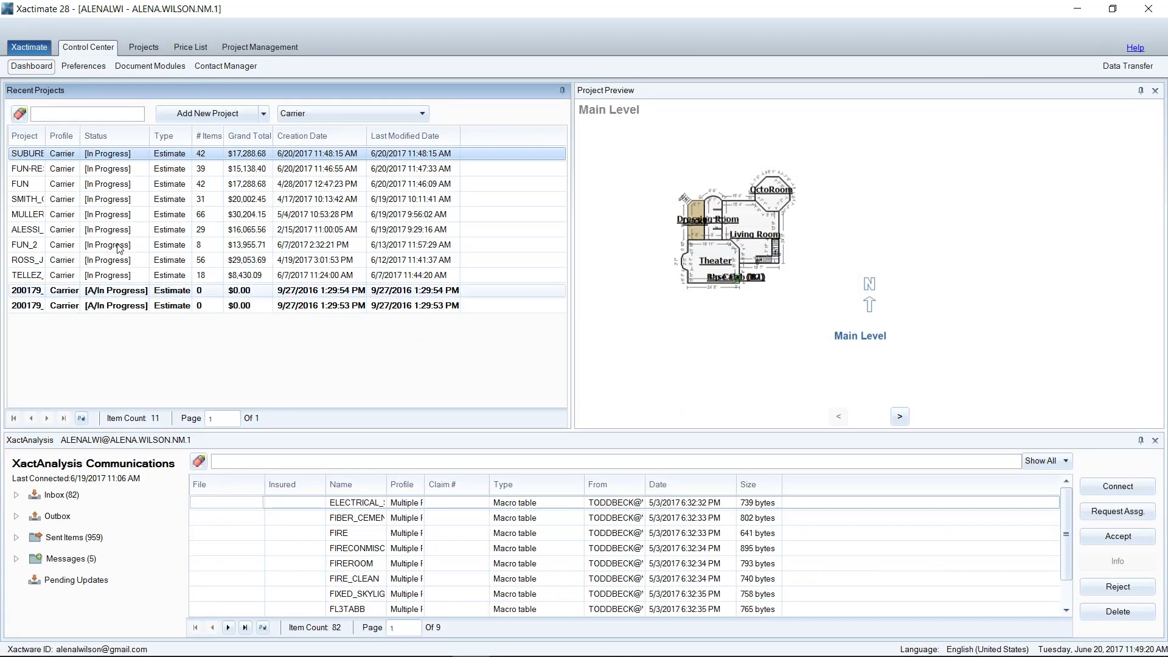
Widen the Project column, duplicate SUBURBAN-TEMPLATE into a project named for the client, and open it
drag(46, 132, 61, 133)
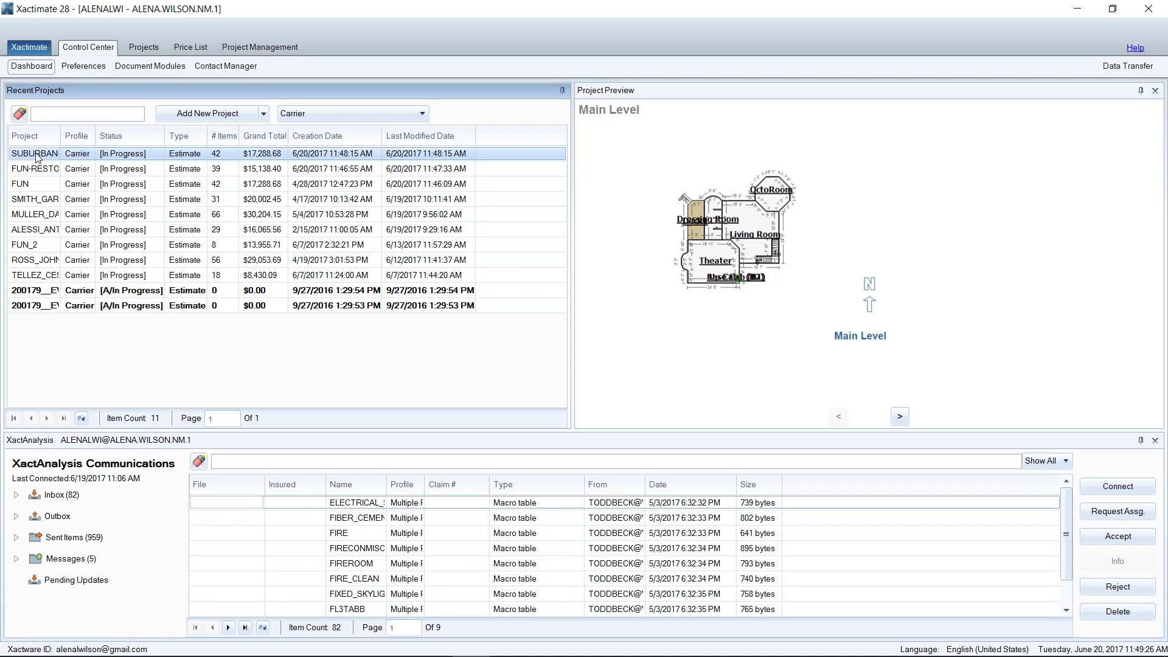
right_click(37, 156)
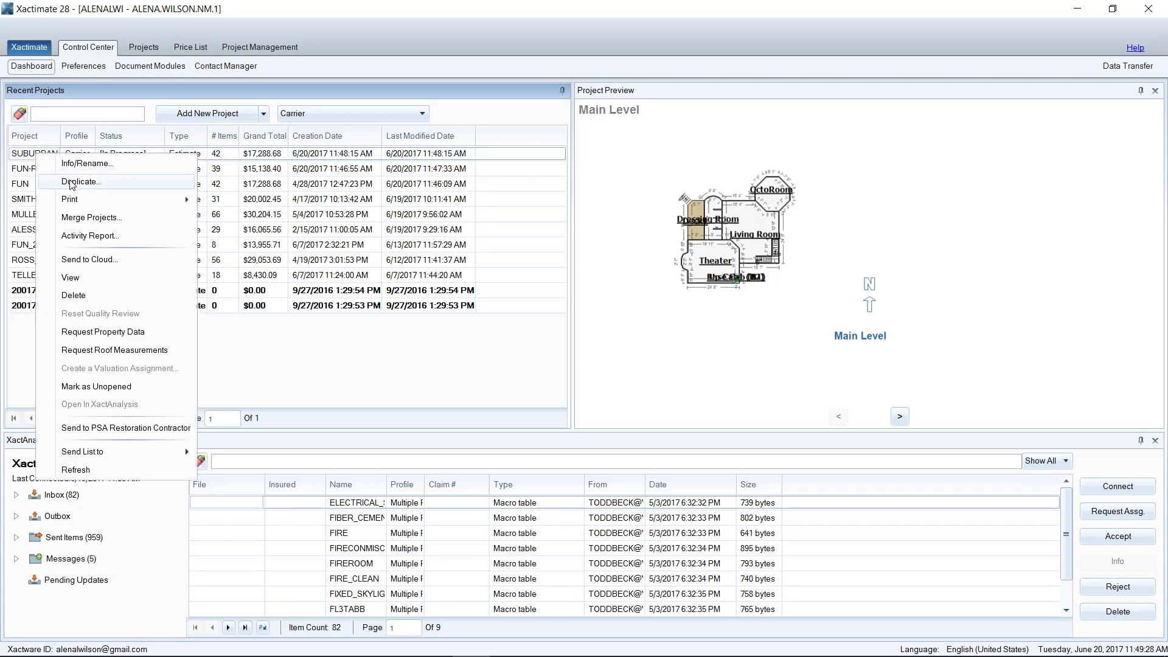
click(71, 181)
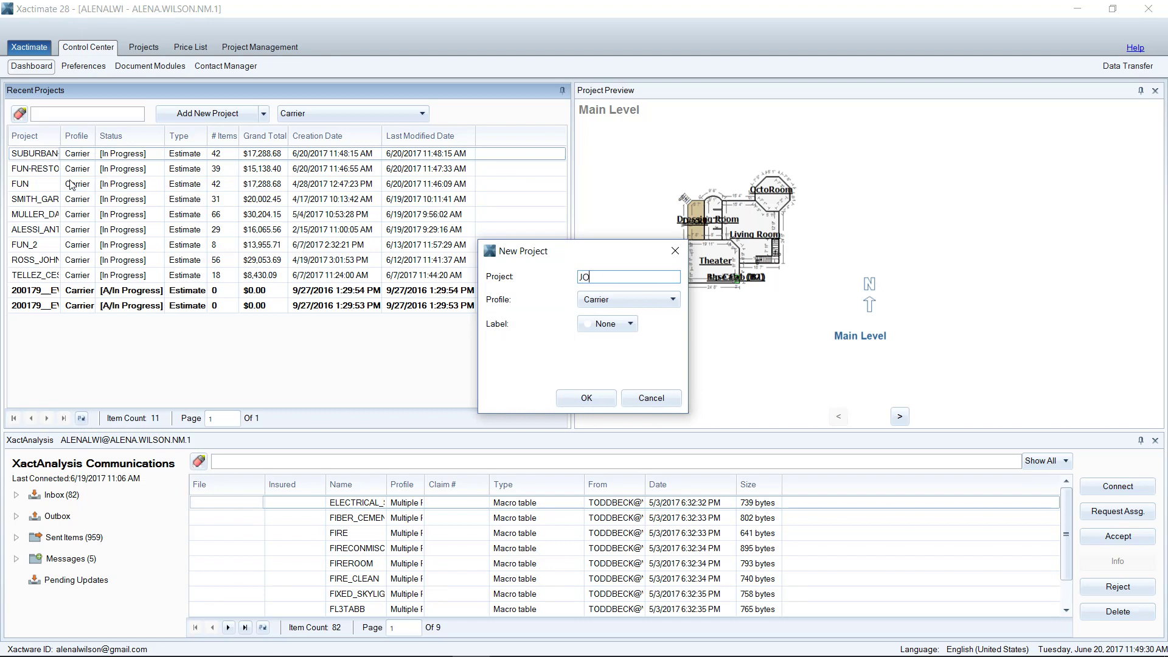
click(601, 402)
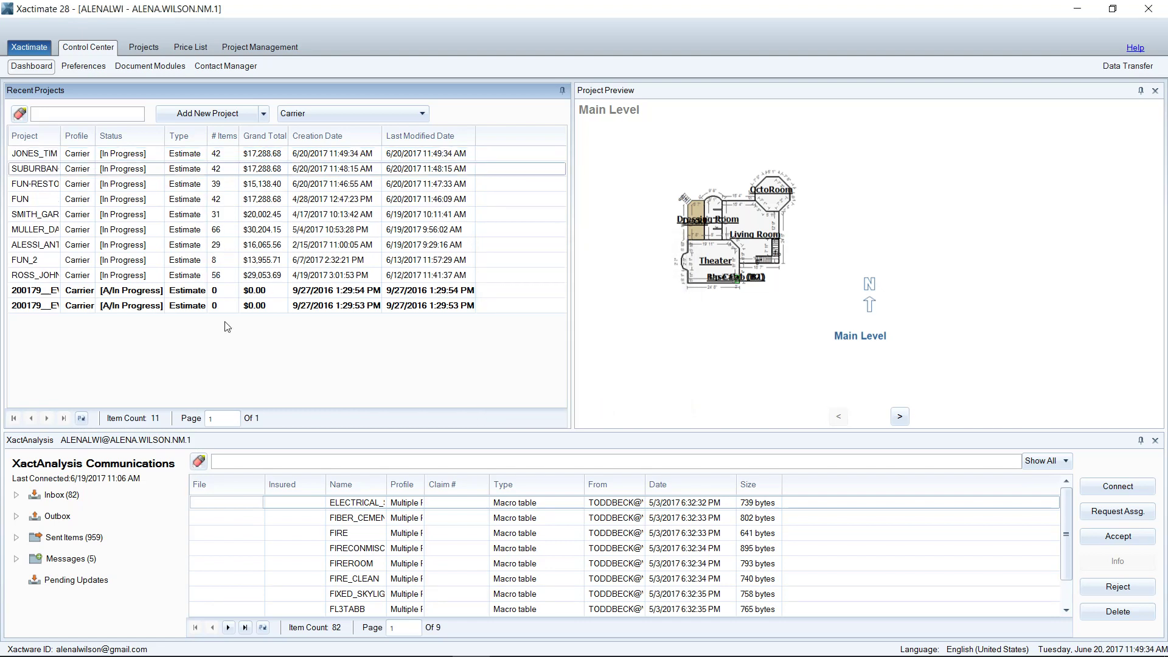
double_click(46, 155)
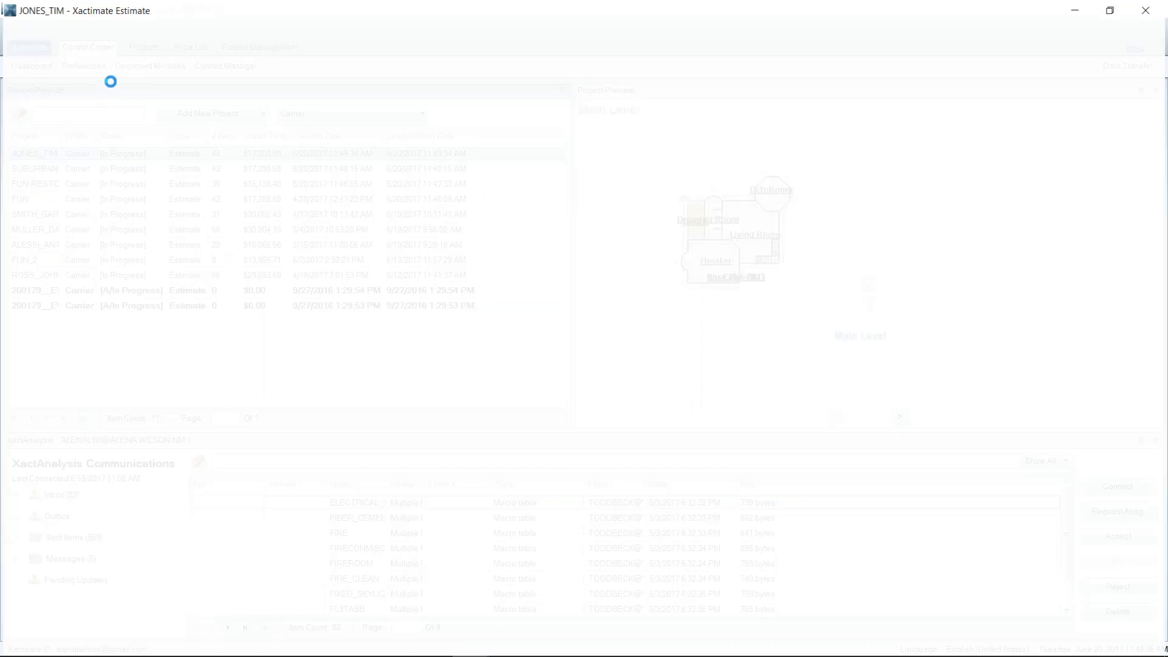
Enter the insured's full name in the Claim Info Insured Info form
click(59, 49)
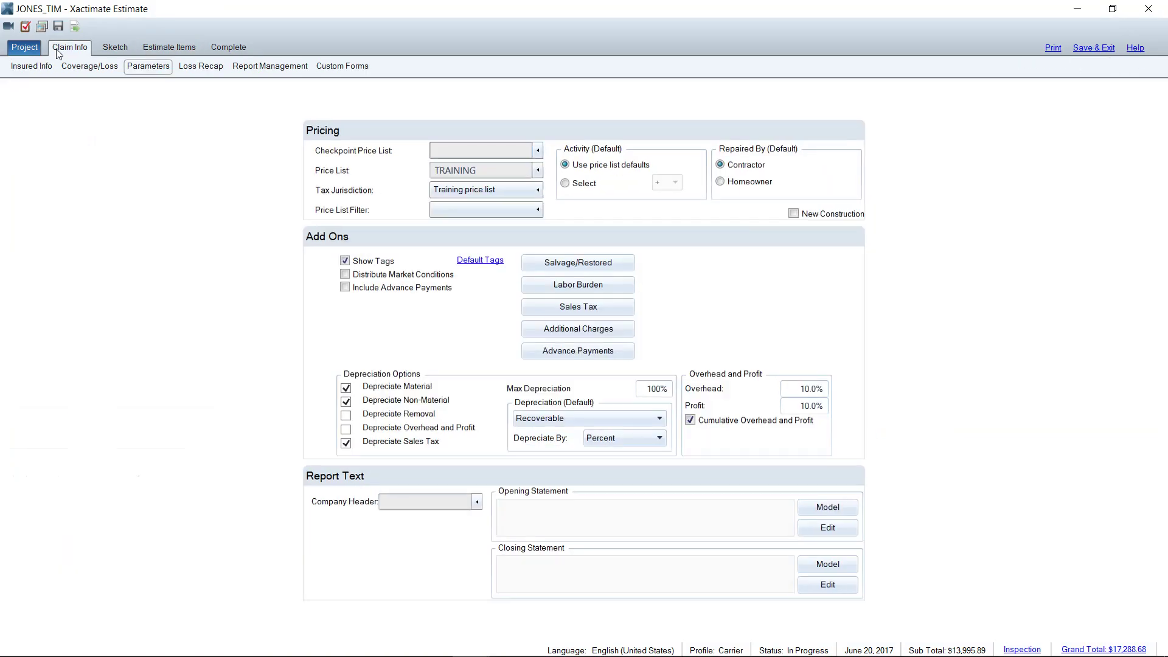
click(31, 66)
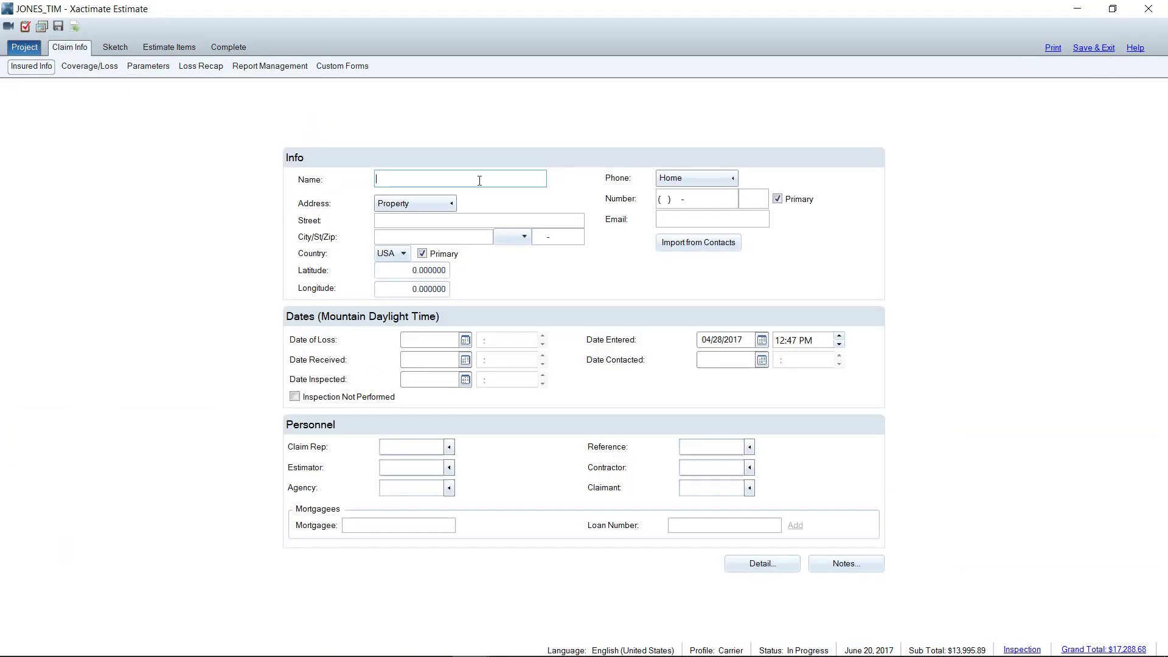
click(144, 141)
Delete the Step flashing line item from the Roof group, bringing the total to $17,204.47
click(111, 48)
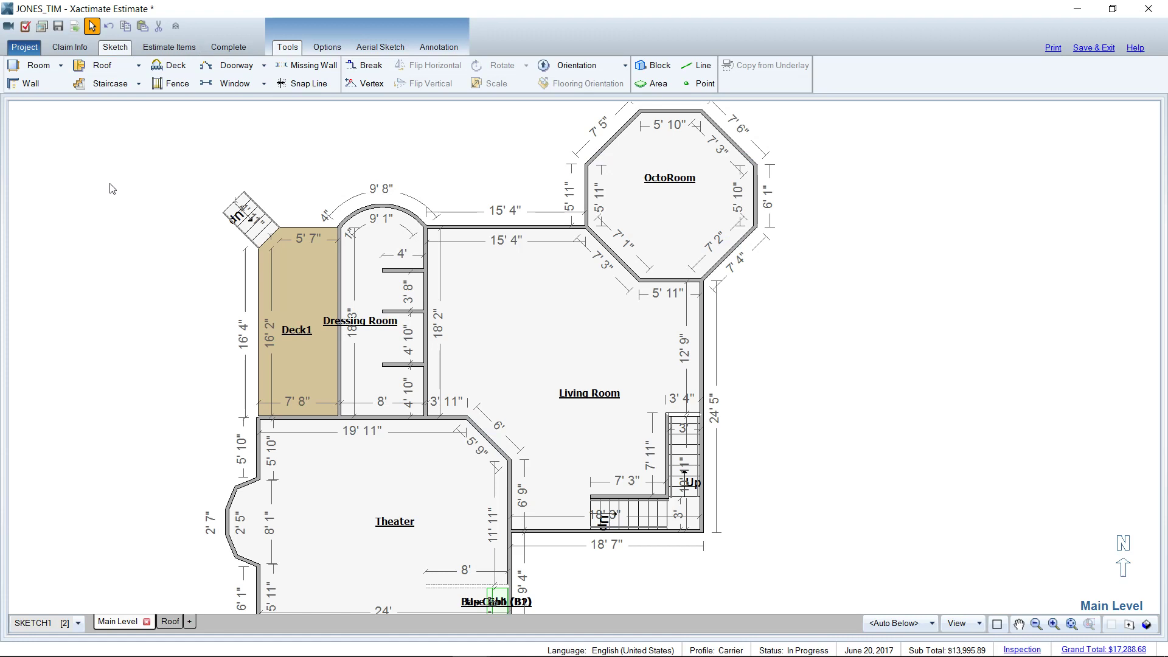
click(169, 48)
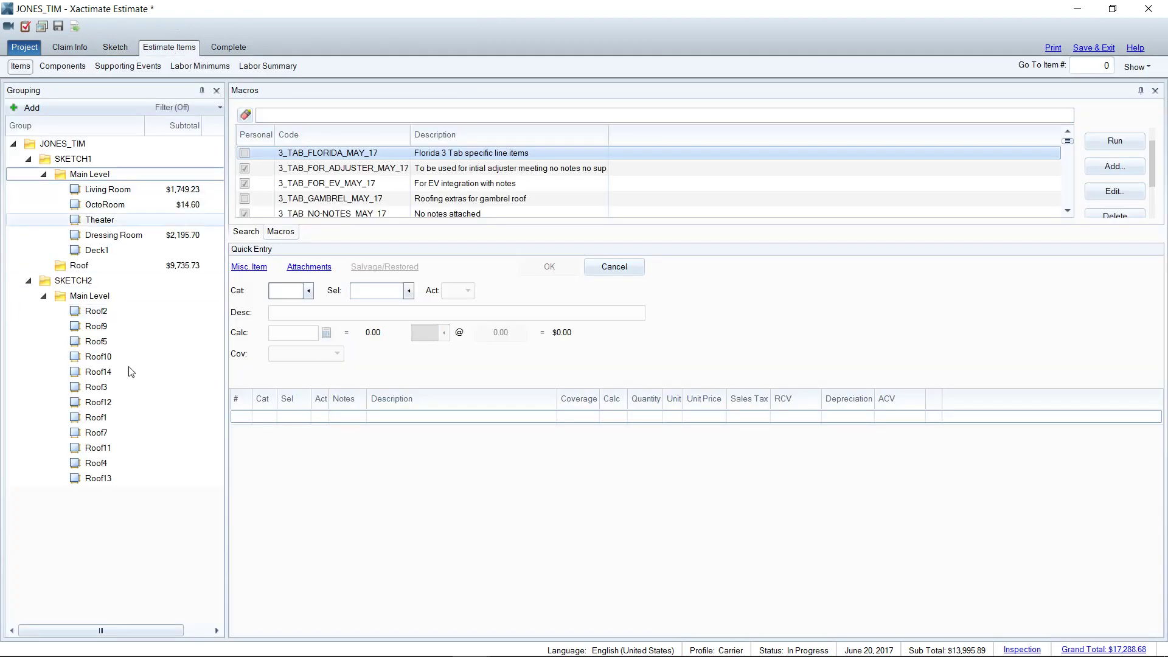
click(159, 265)
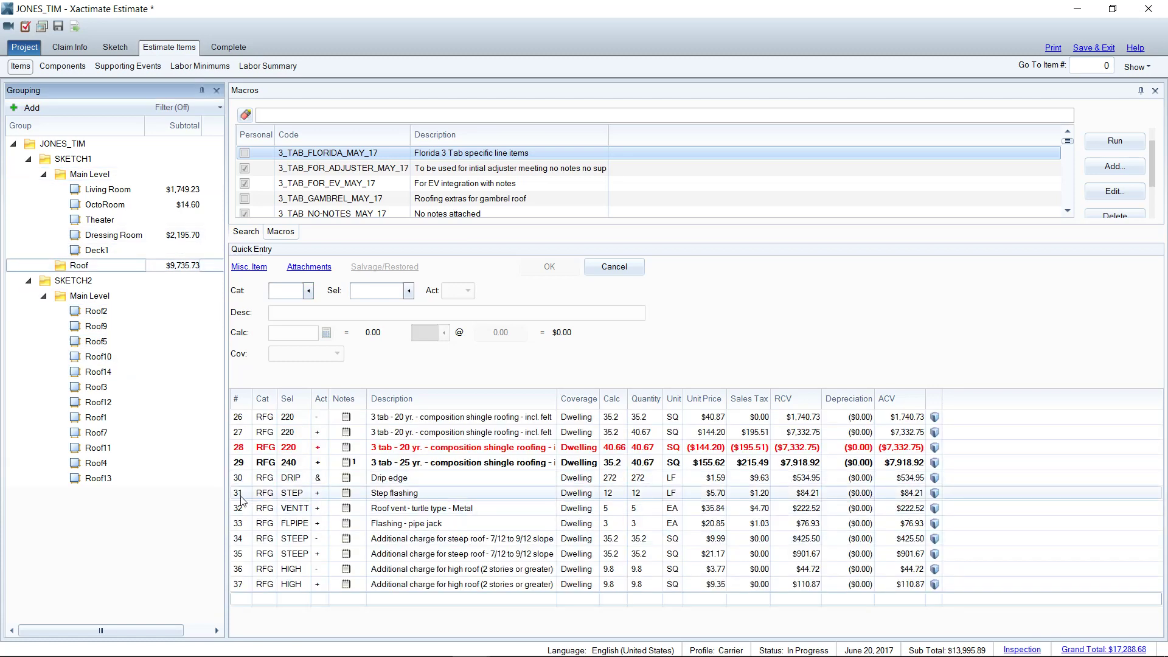
click(241, 496)
key(Delete)
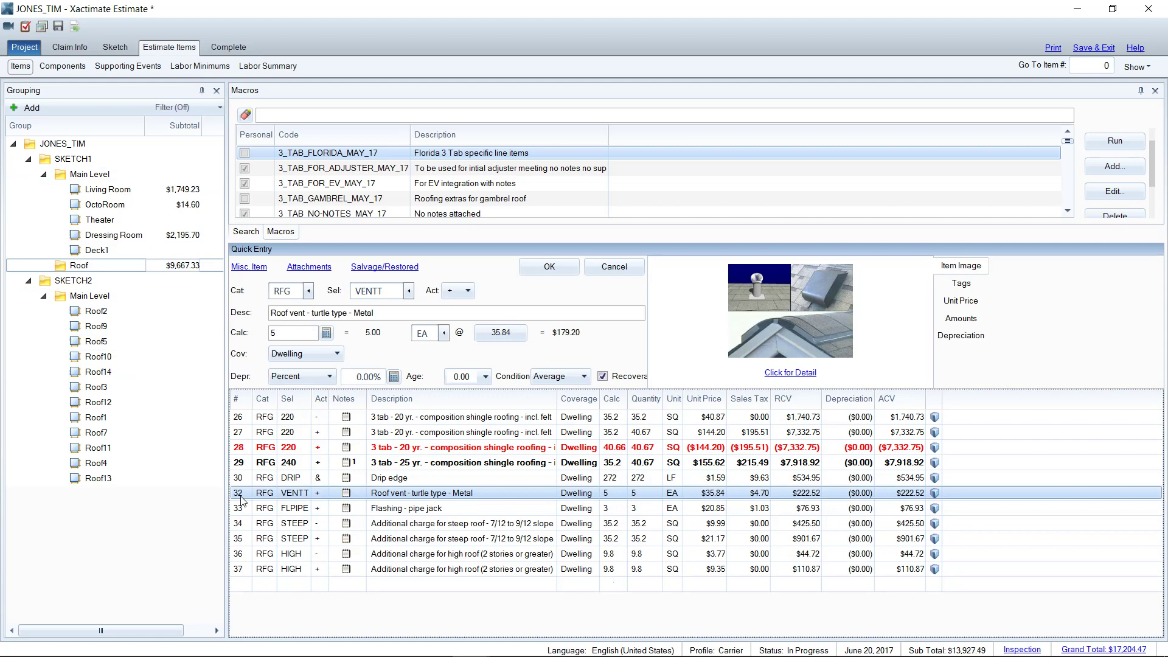